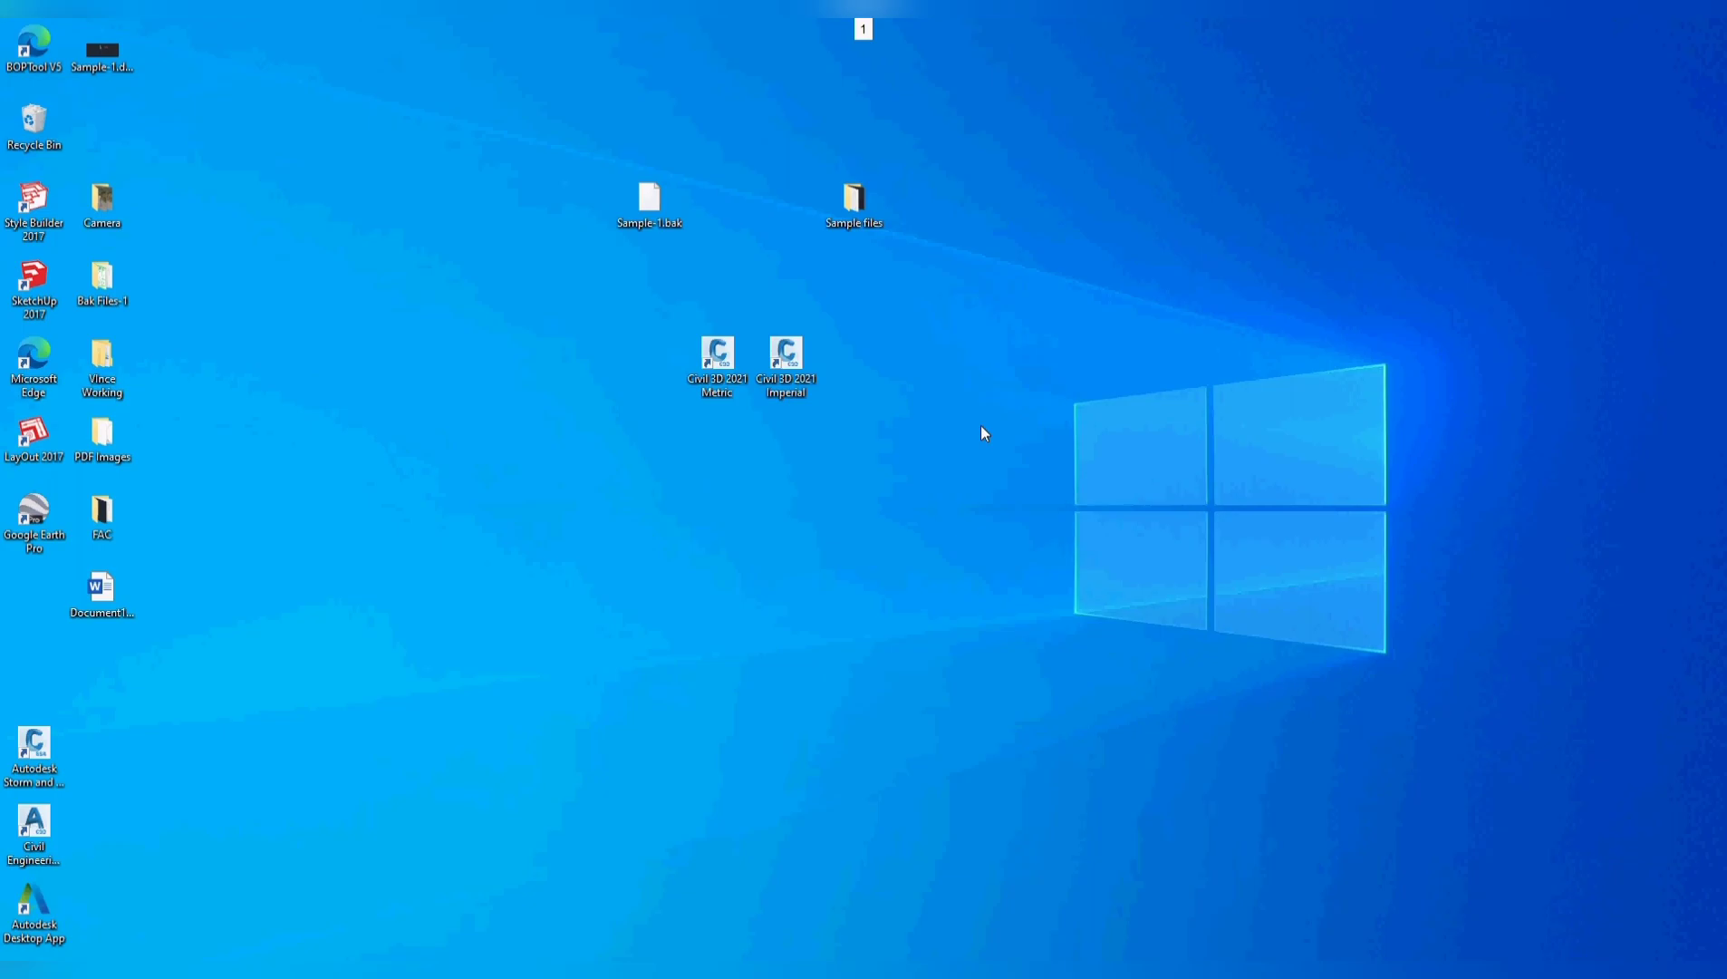
{"action": "left_click_drag", "start_coordinate": [982, 425], "coordinate": [701, 343]}
{"action": "left_click_drag", "start_coordinate": [777, 397], "coordinate": [572, 478]}
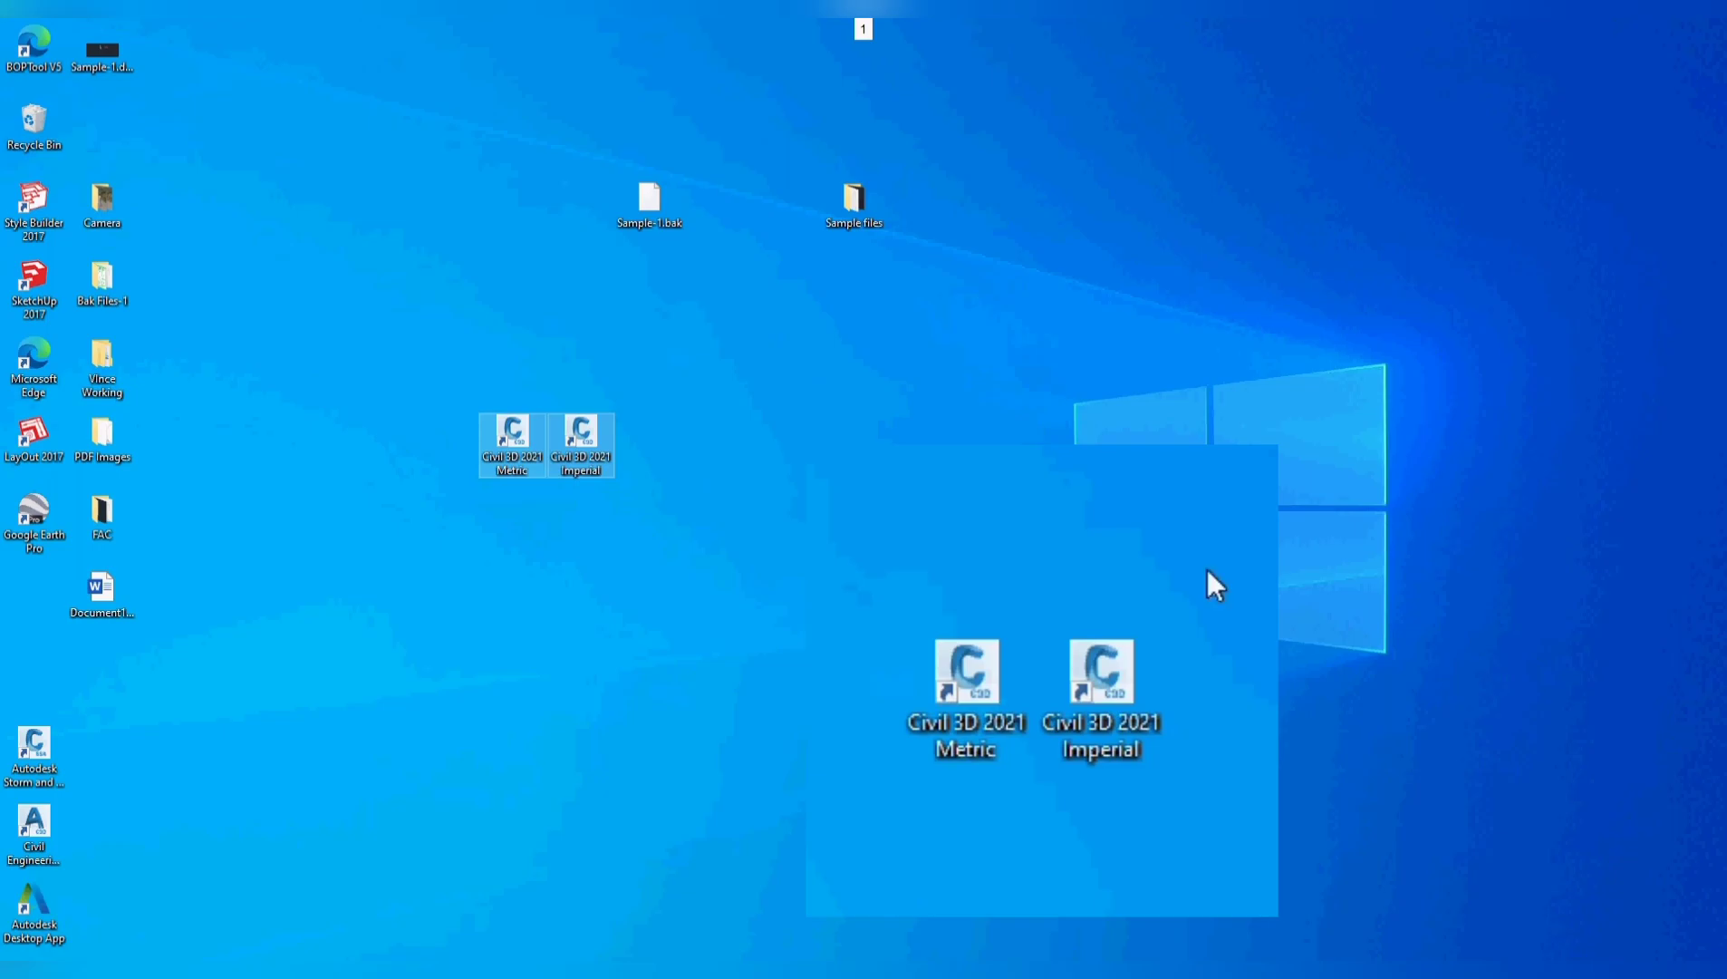
Select both Civil 3D 2021 desktop shortcuts to launch the Metric version.
{"action": "left_click_drag", "start_coordinate": [1230, 580], "coordinate": [810, 914]}
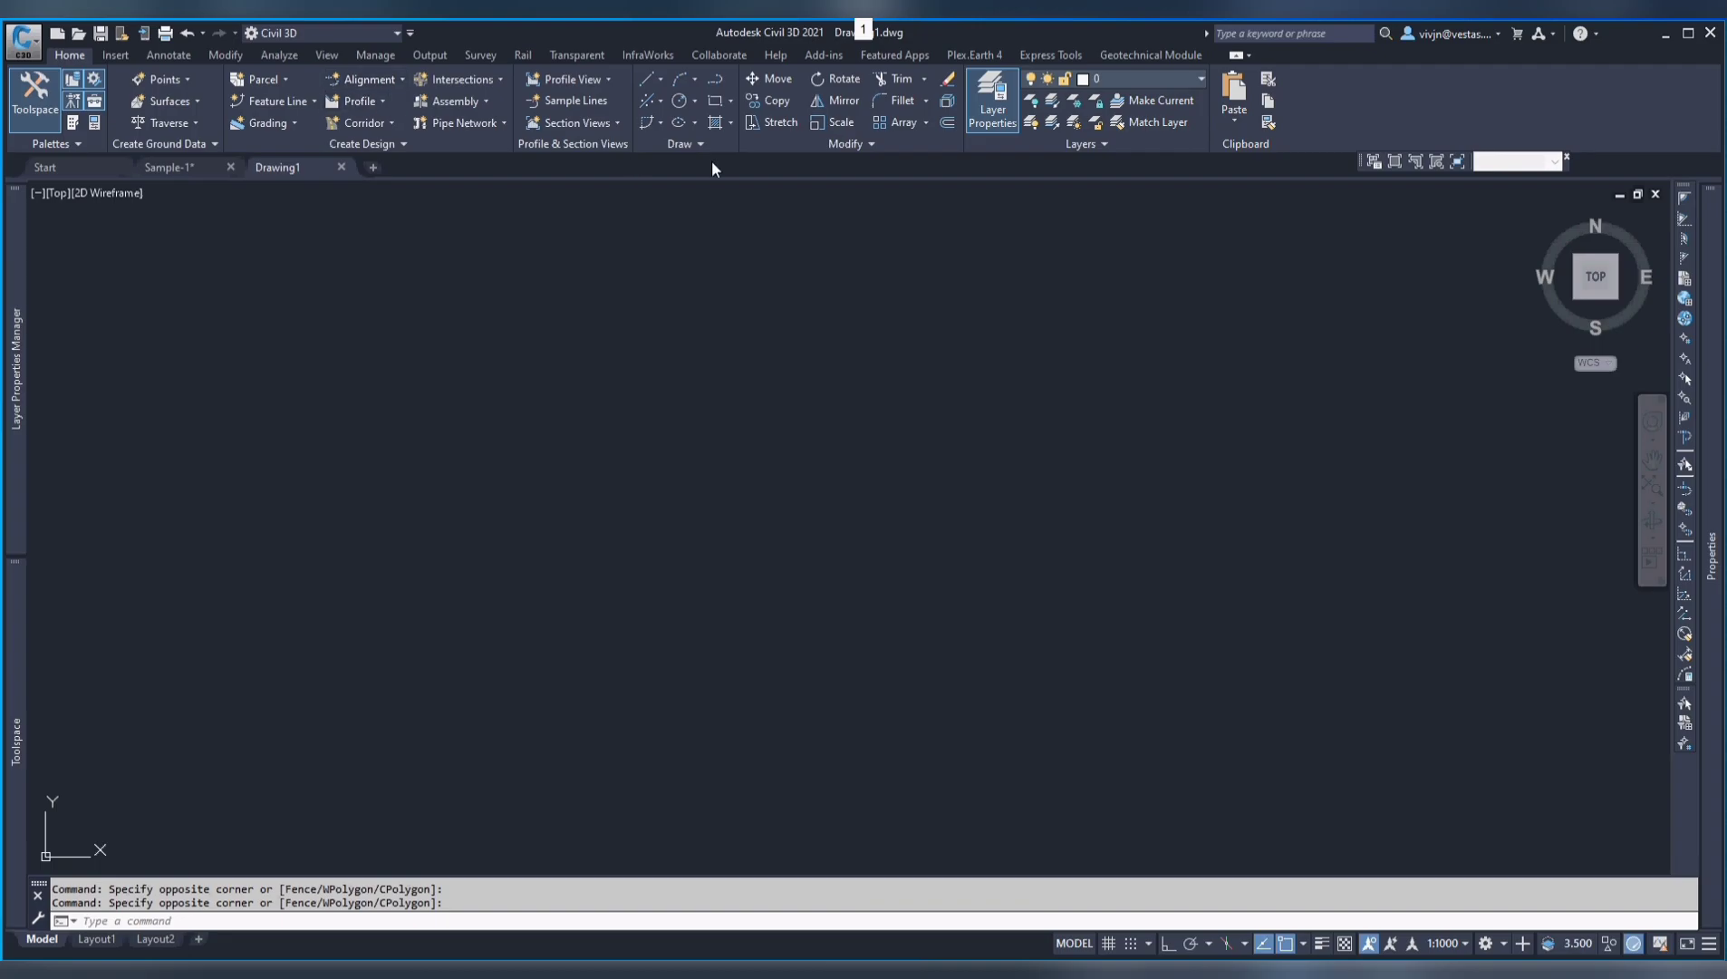
{"action": "left_click", "coordinate": [395, 38]}
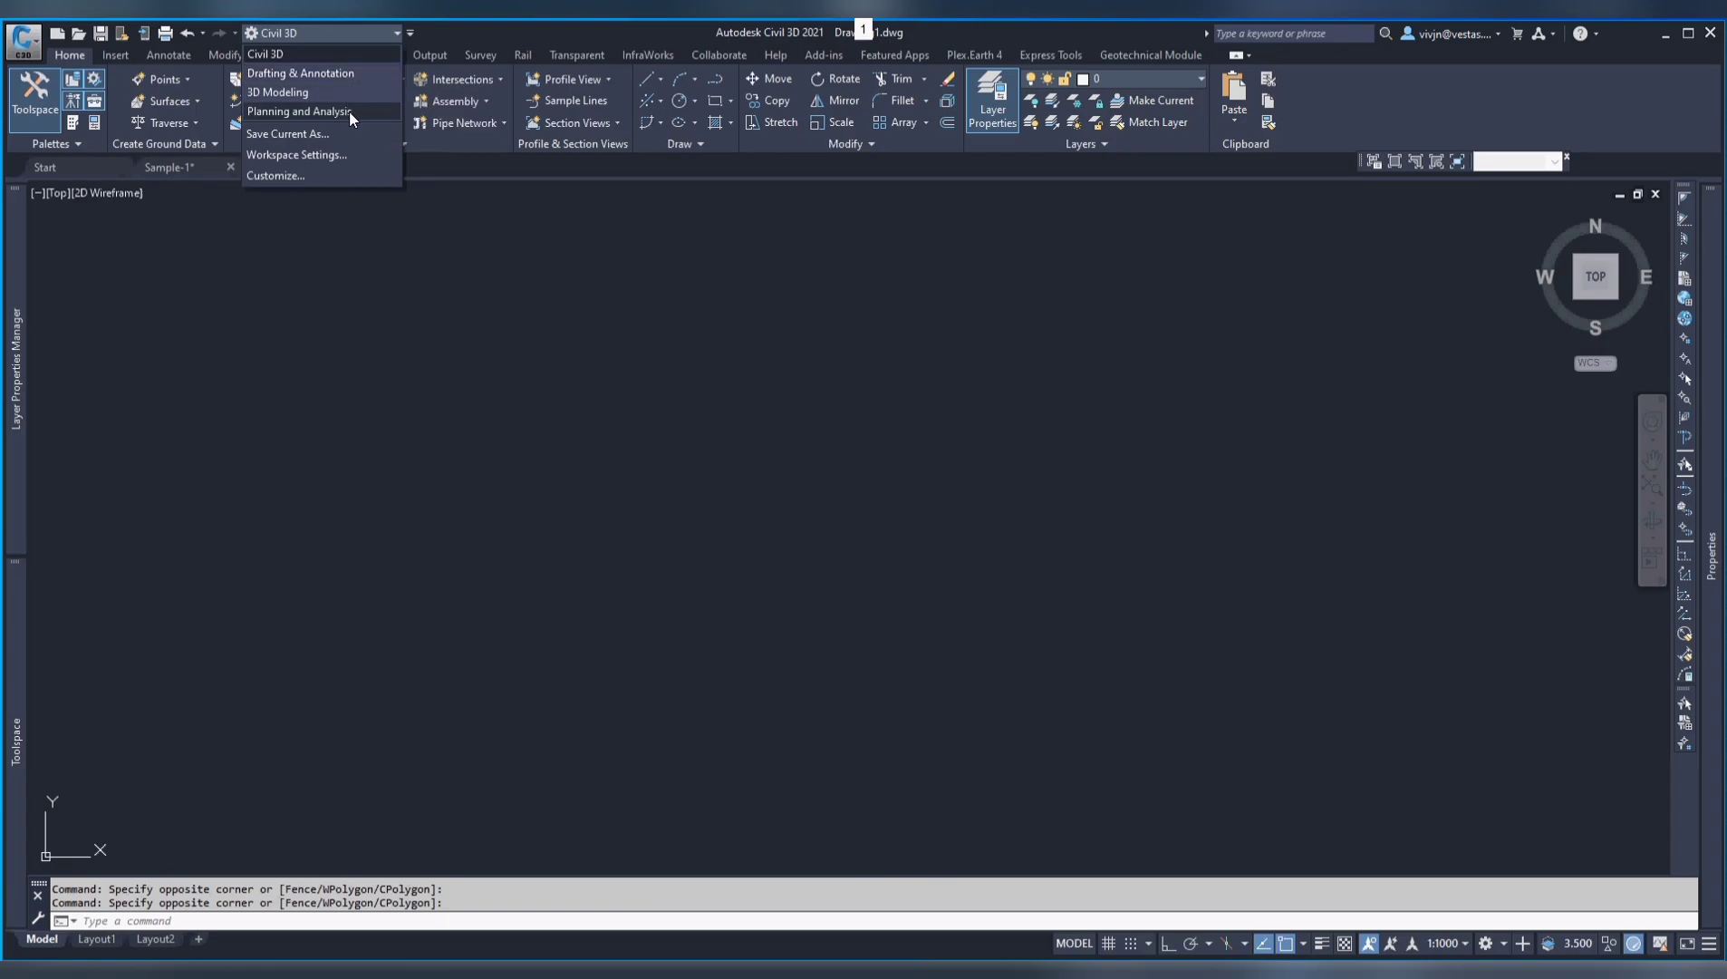
{"action": "left_click", "coordinate": [572, 301]}
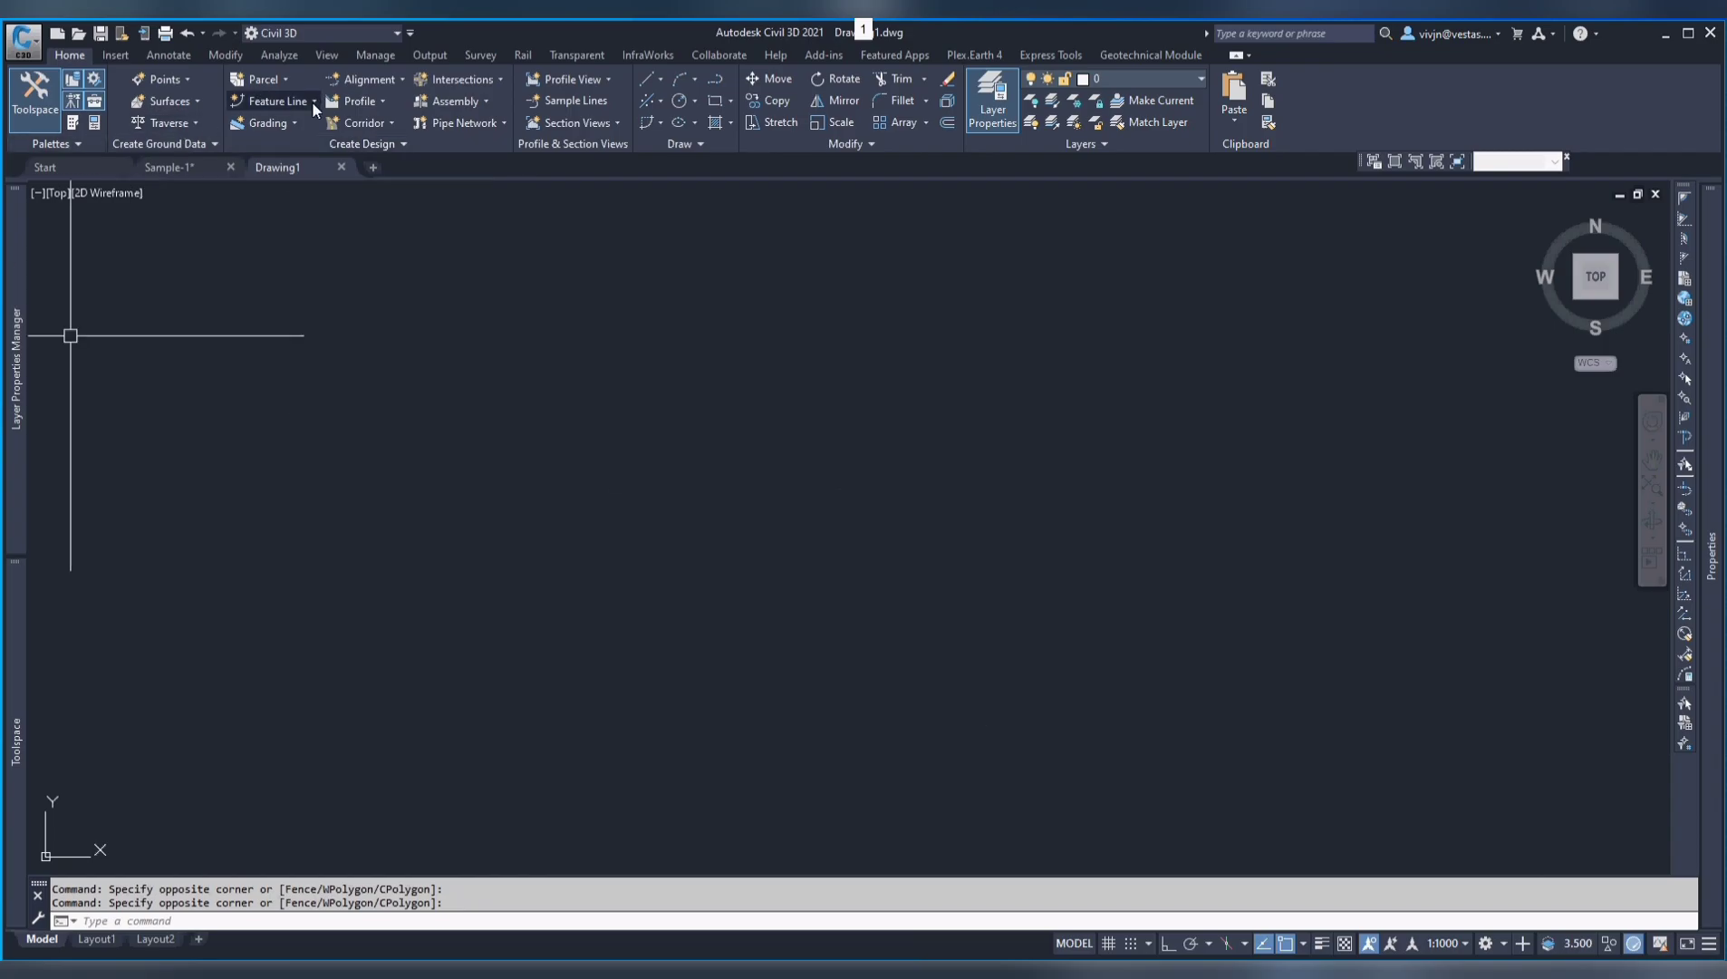
{"action": "left_click", "coordinate": [189, 78]}
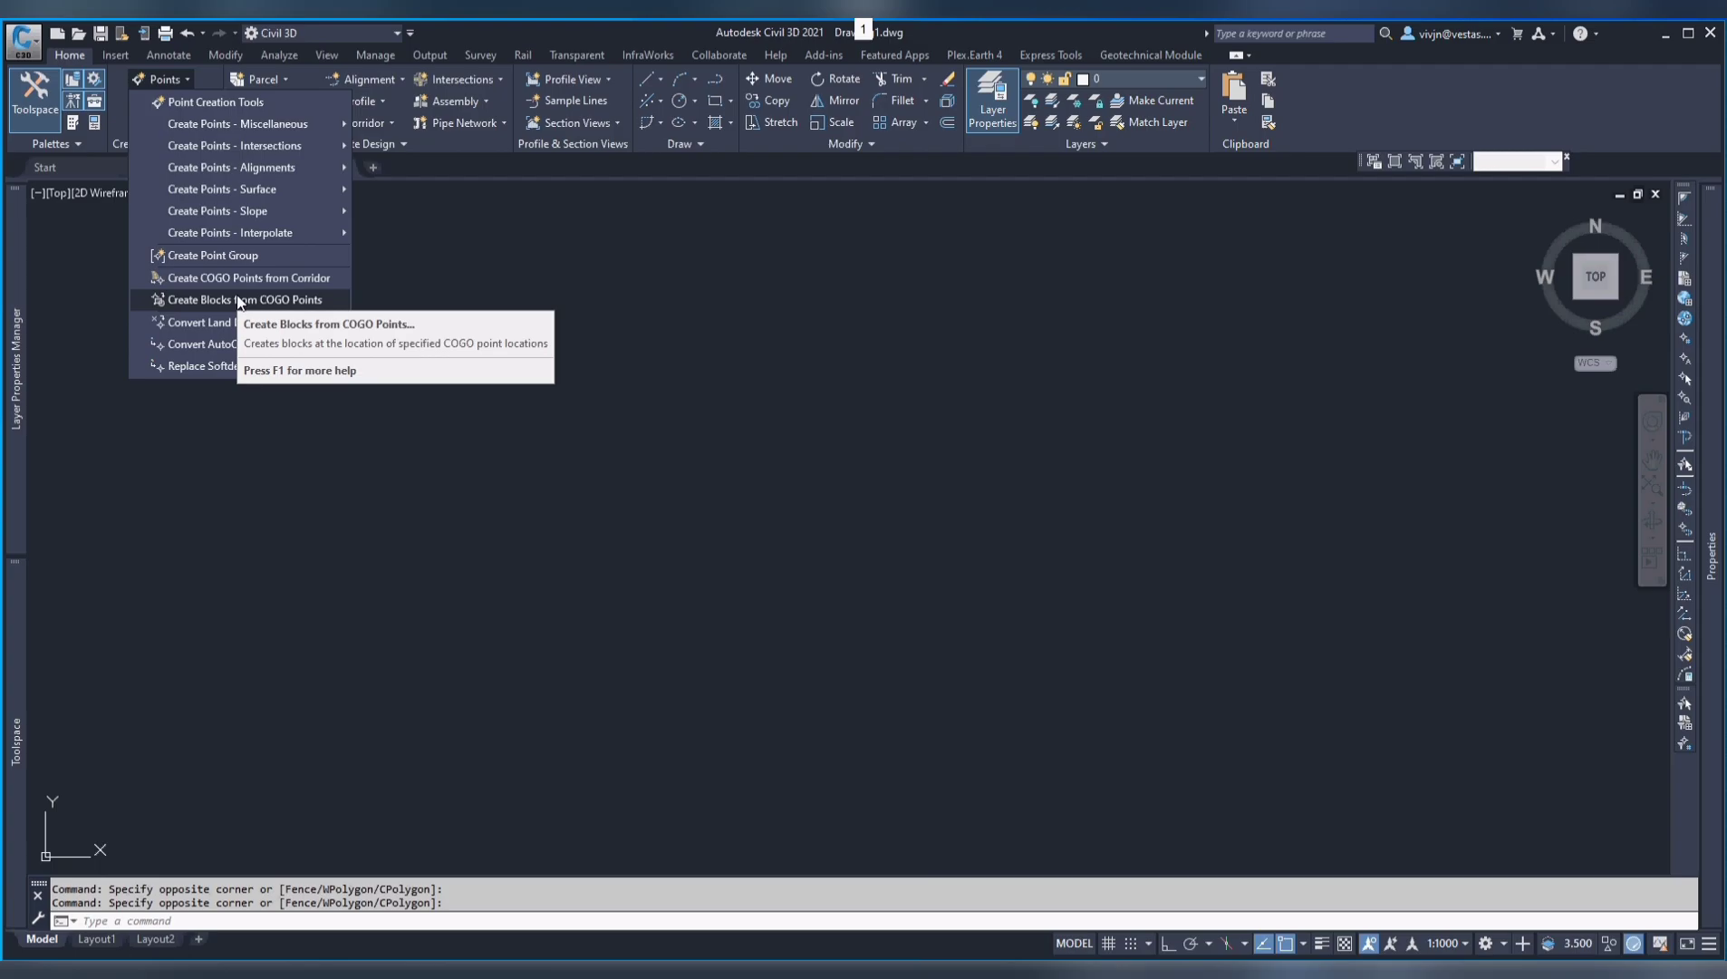
{"action": "left_click", "coordinate": [532, 685]}
{"action": "left_click", "coordinate": [196, 104]}
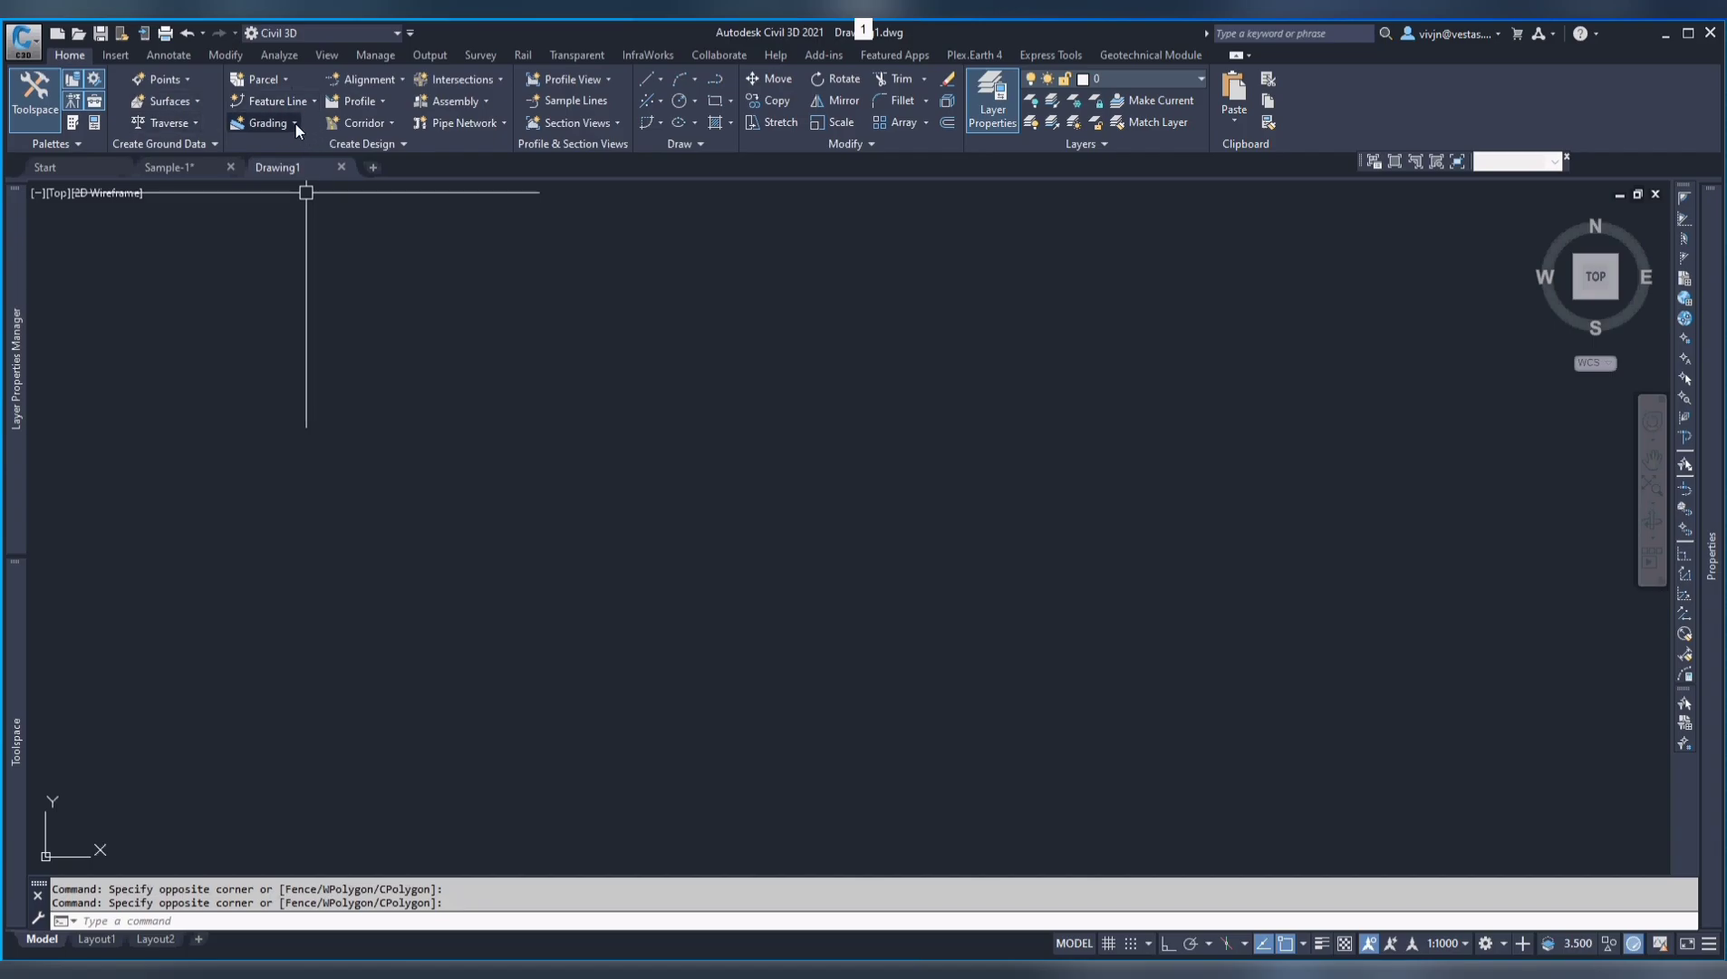
{"action": "left_click", "coordinate": [295, 124]}
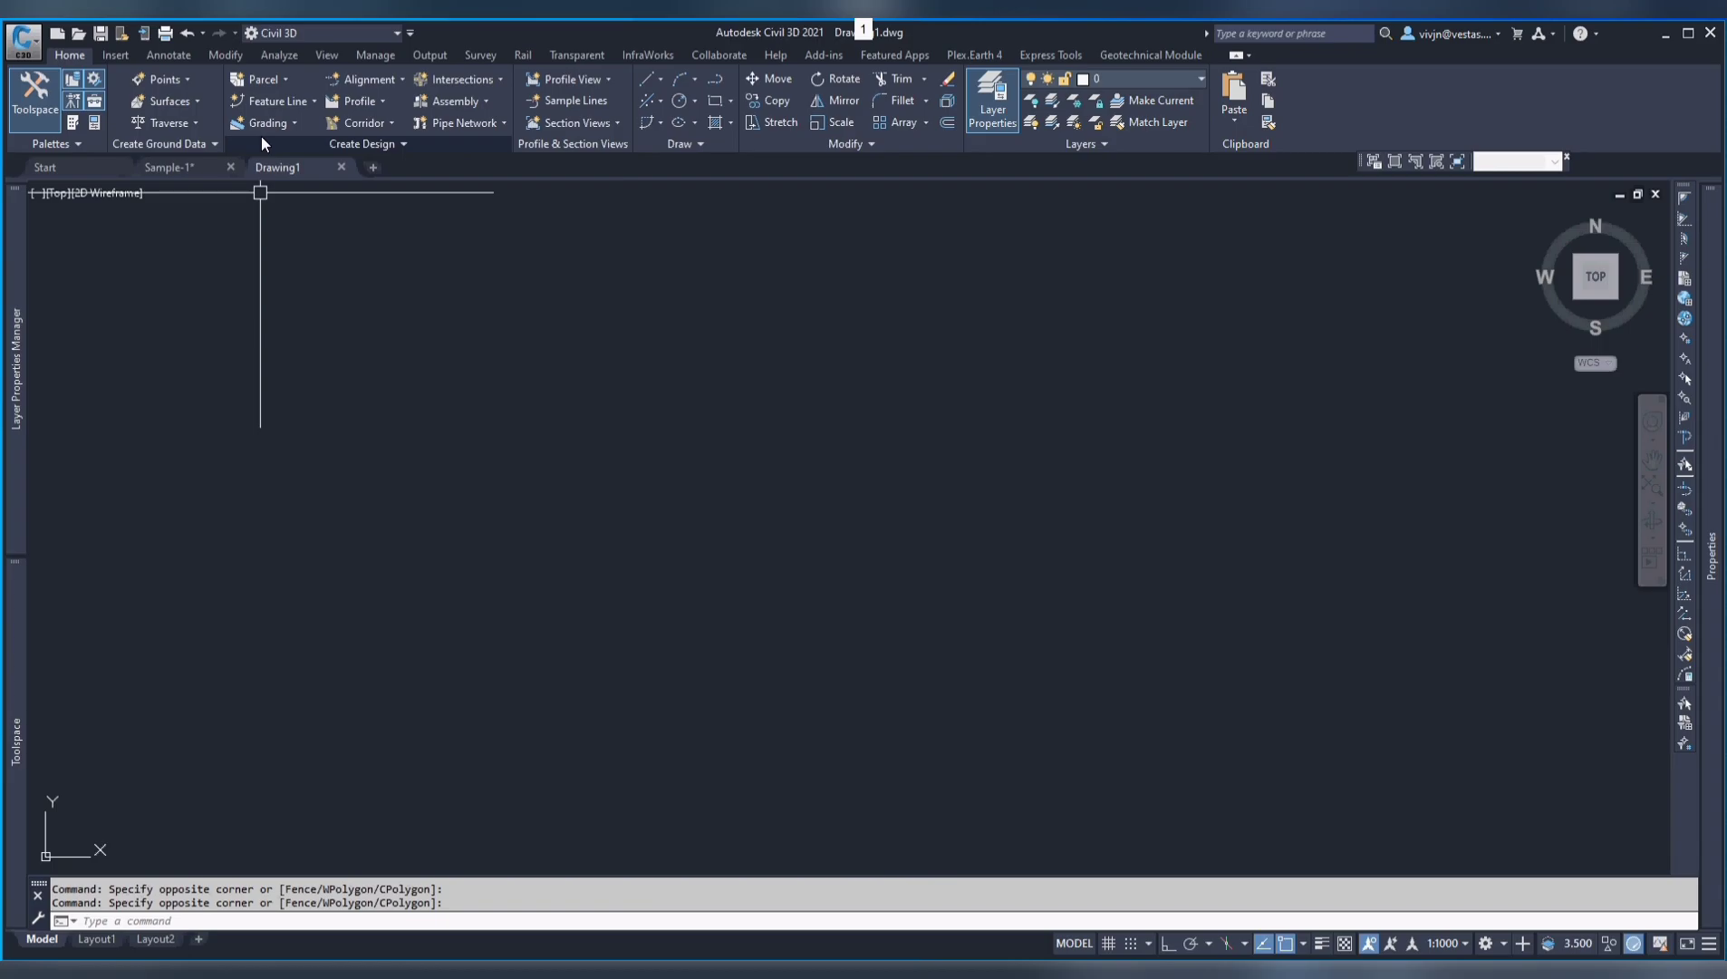
{"action": "left_click", "coordinate": [396, 122]}
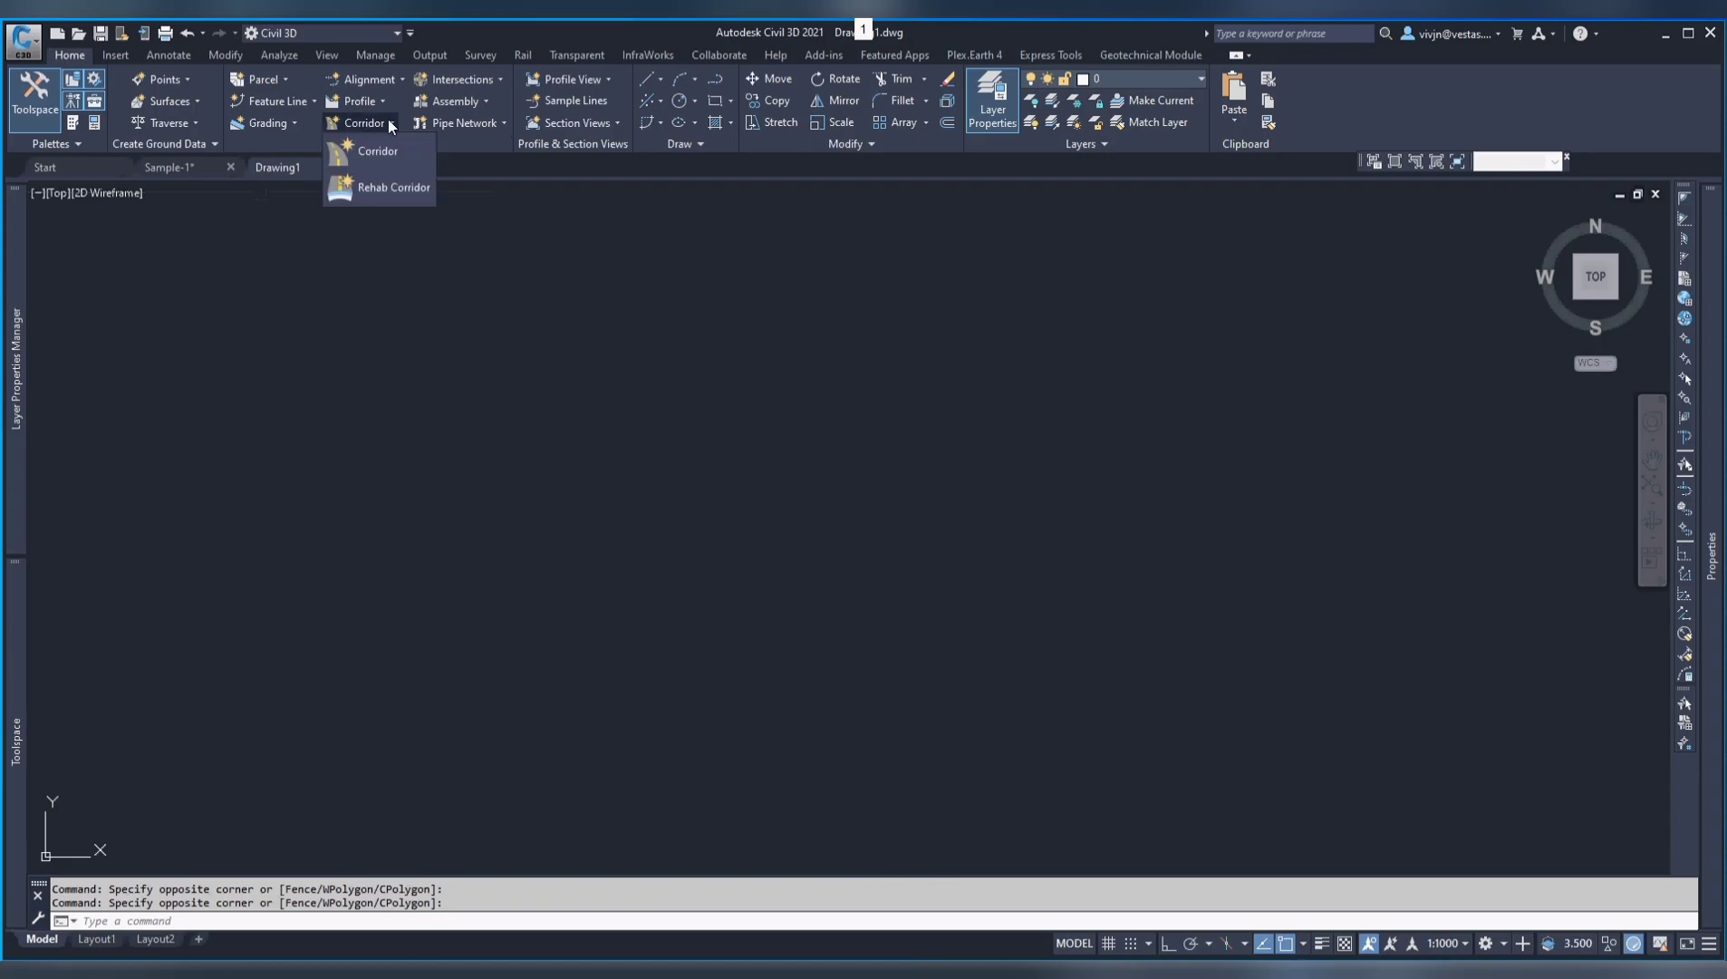
{"action": "left_click", "coordinate": [403, 75]}
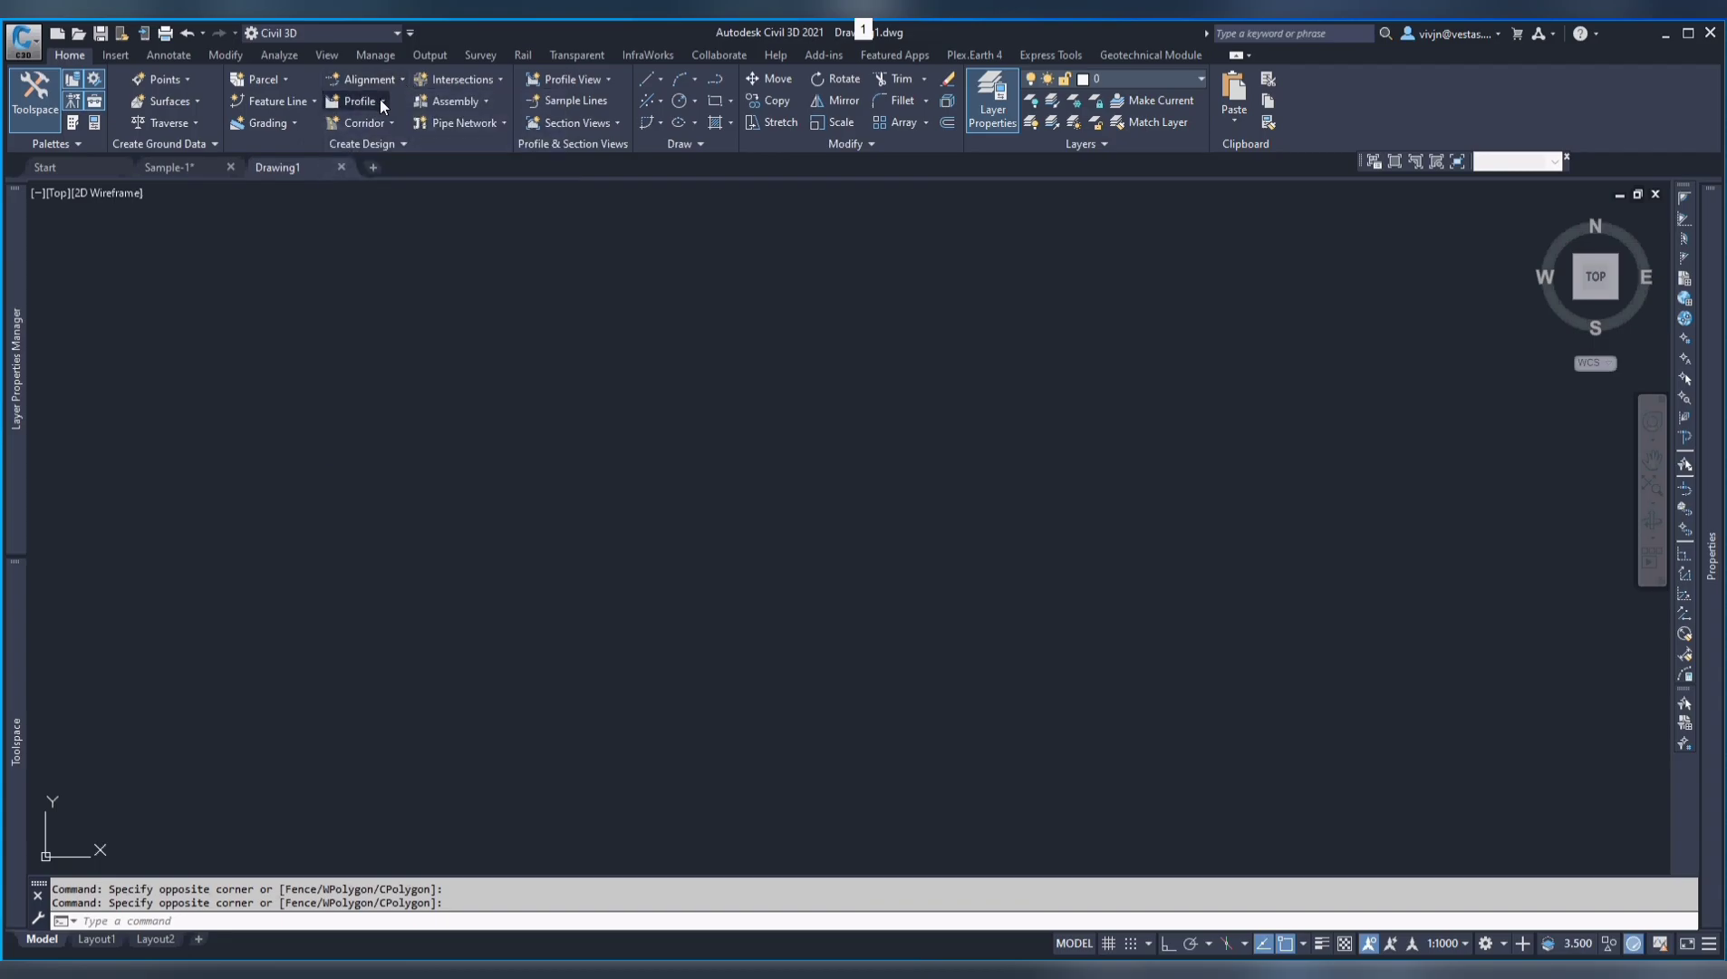
{"action": "left_click", "coordinate": [381, 104]}
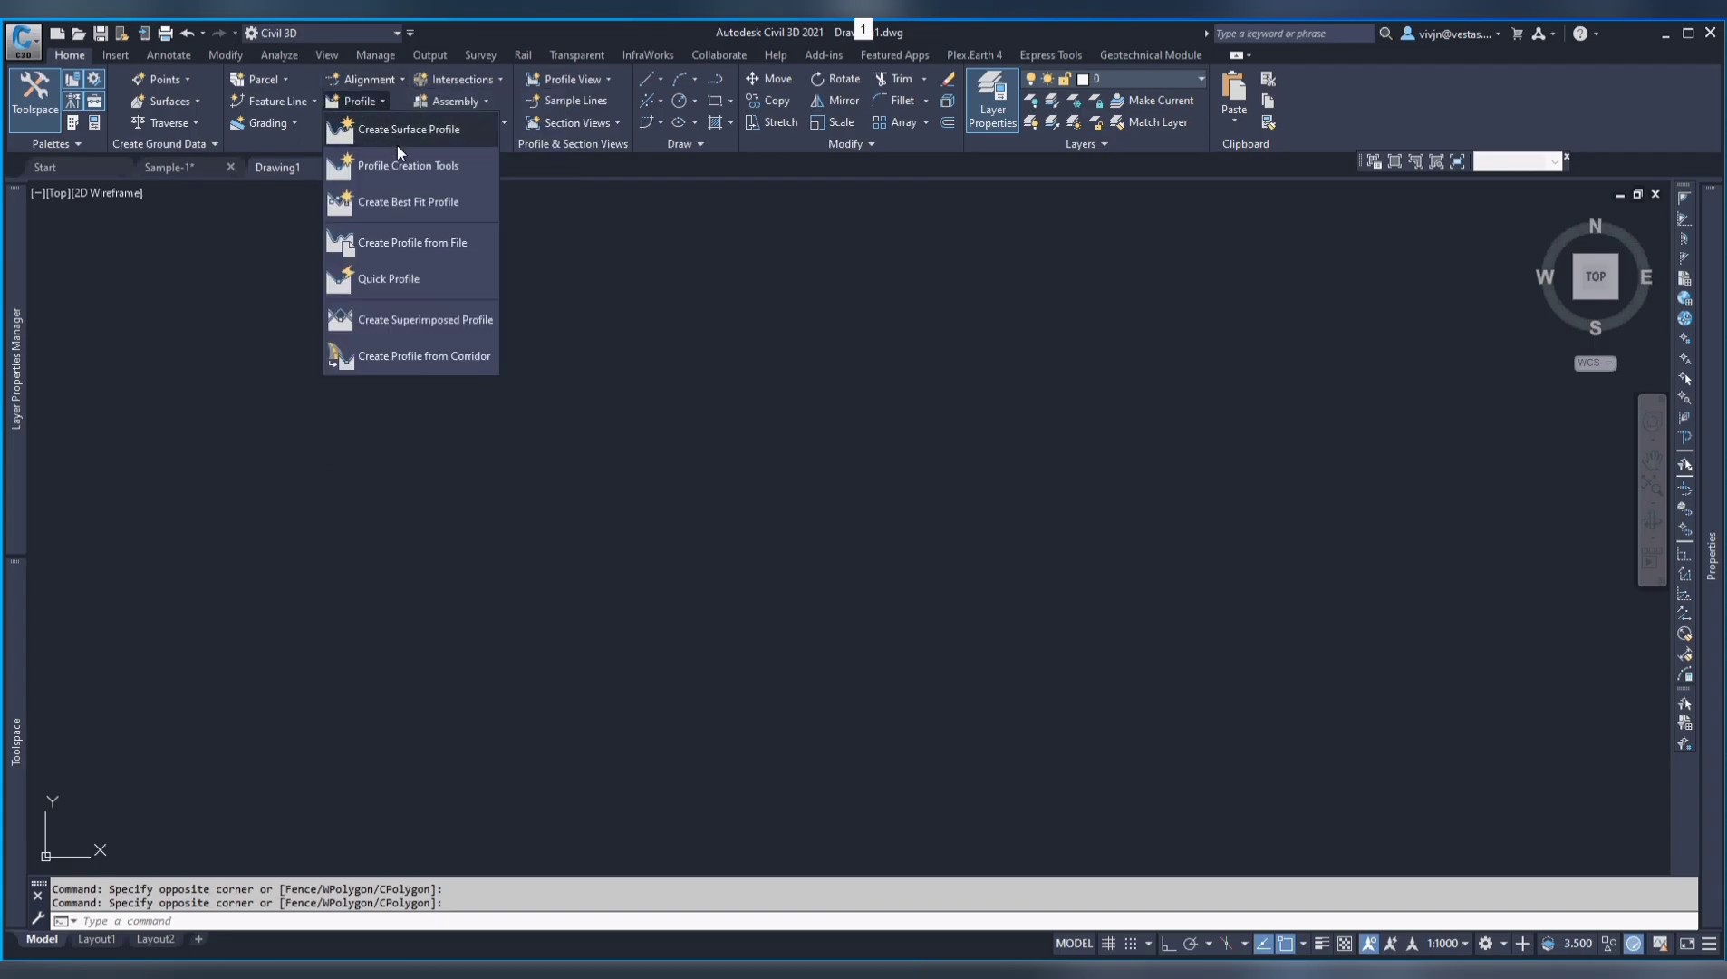